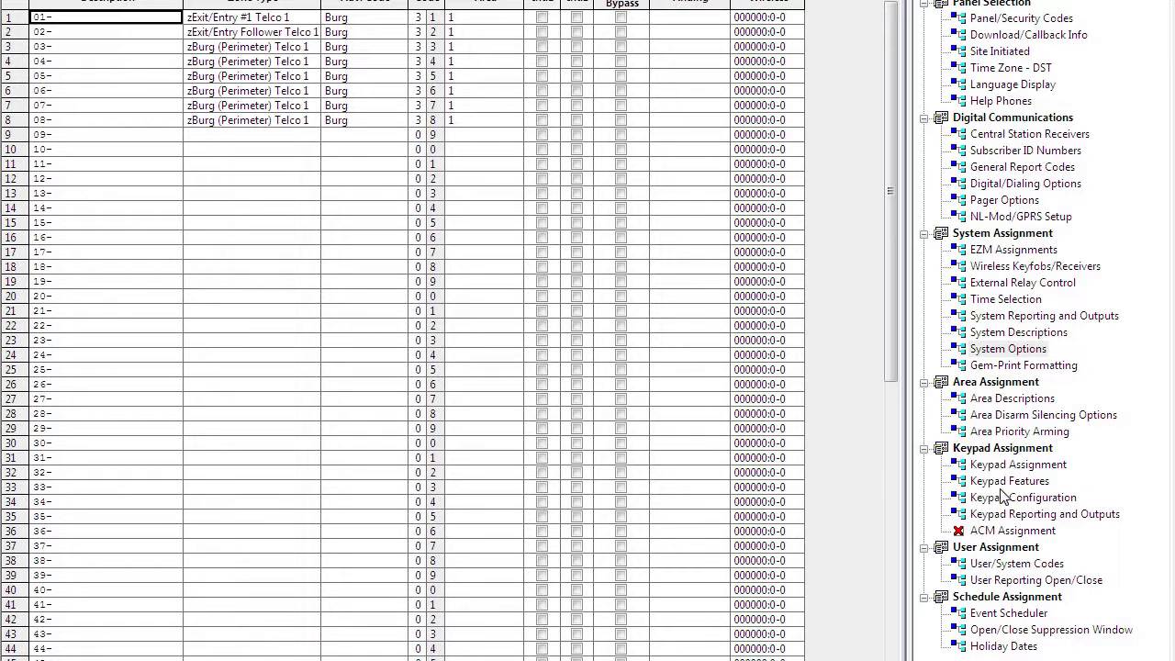
- Turn on Enable ACM Access in System Options and apply it
double_click(1024, 356)
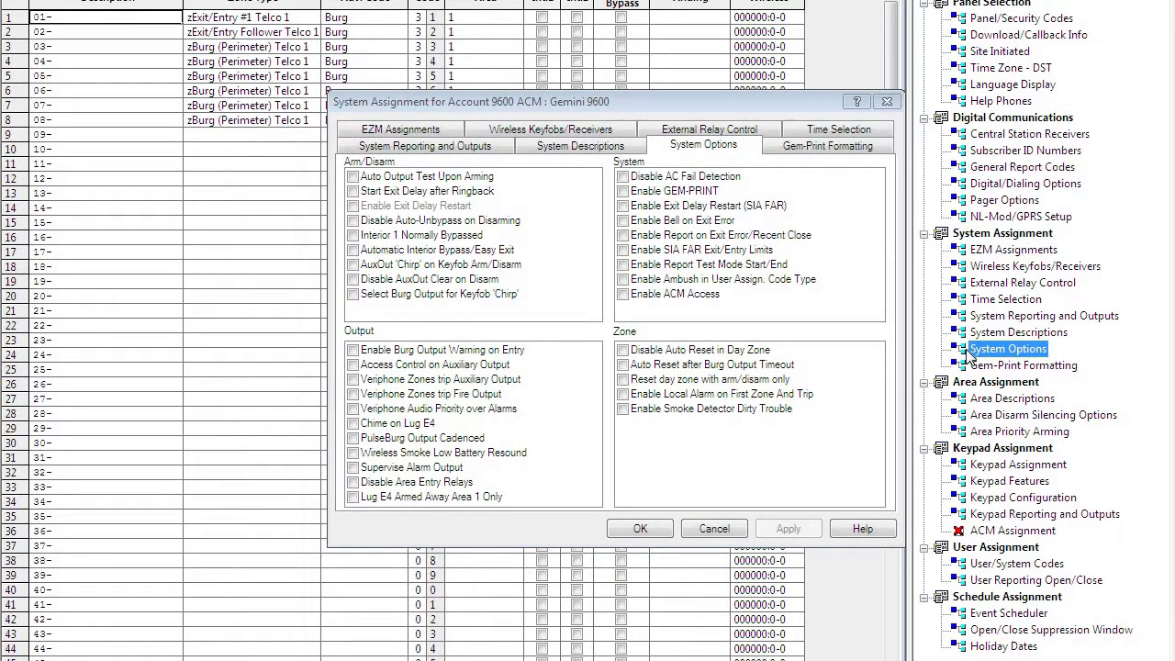
left_click(698, 294)
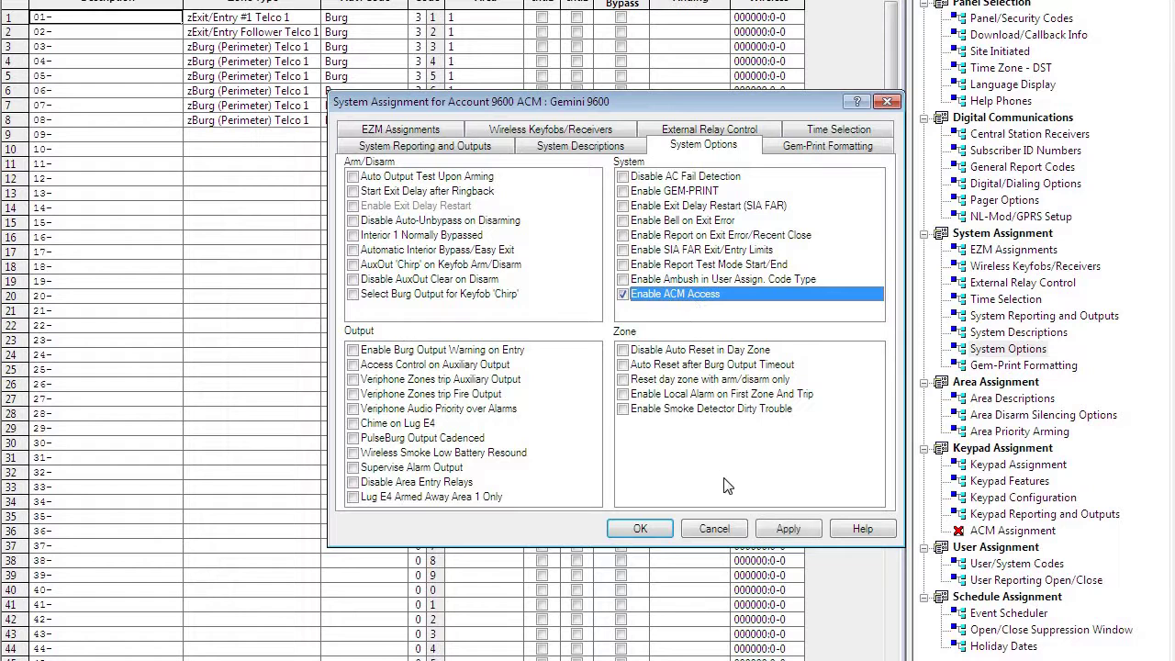
left_click(766, 528)
- On the ACM Assignment page, enter keypad numbers 2, 3, 4 and 5 for ACMs 1–4
left_click(640, 531)
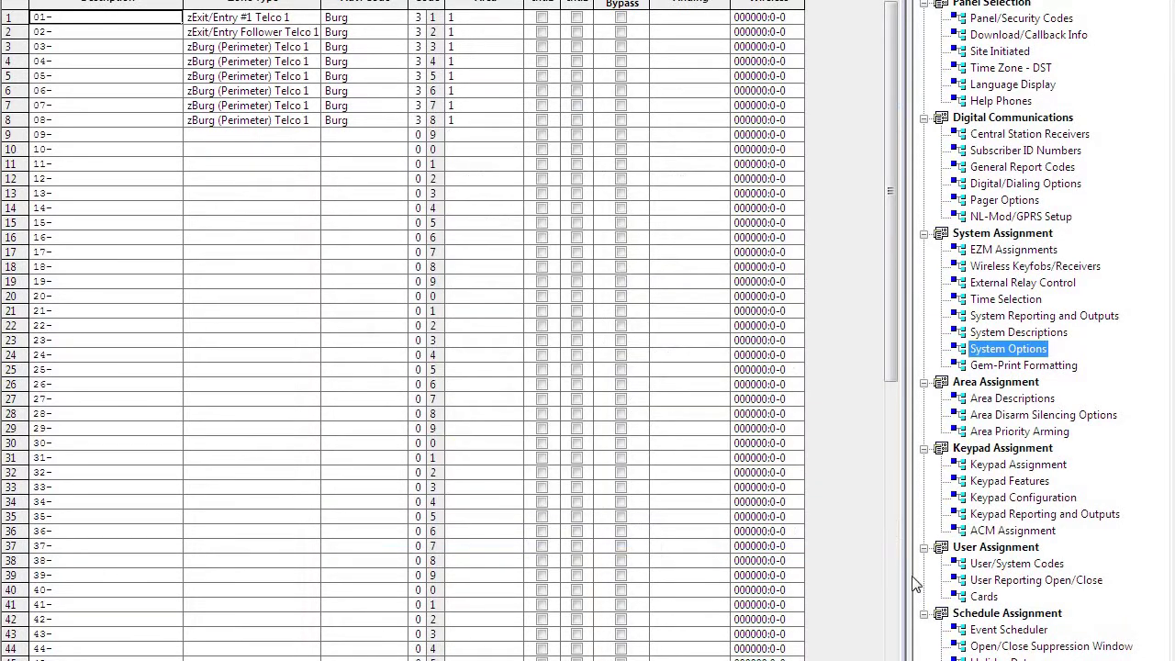
left_click(990, 542)
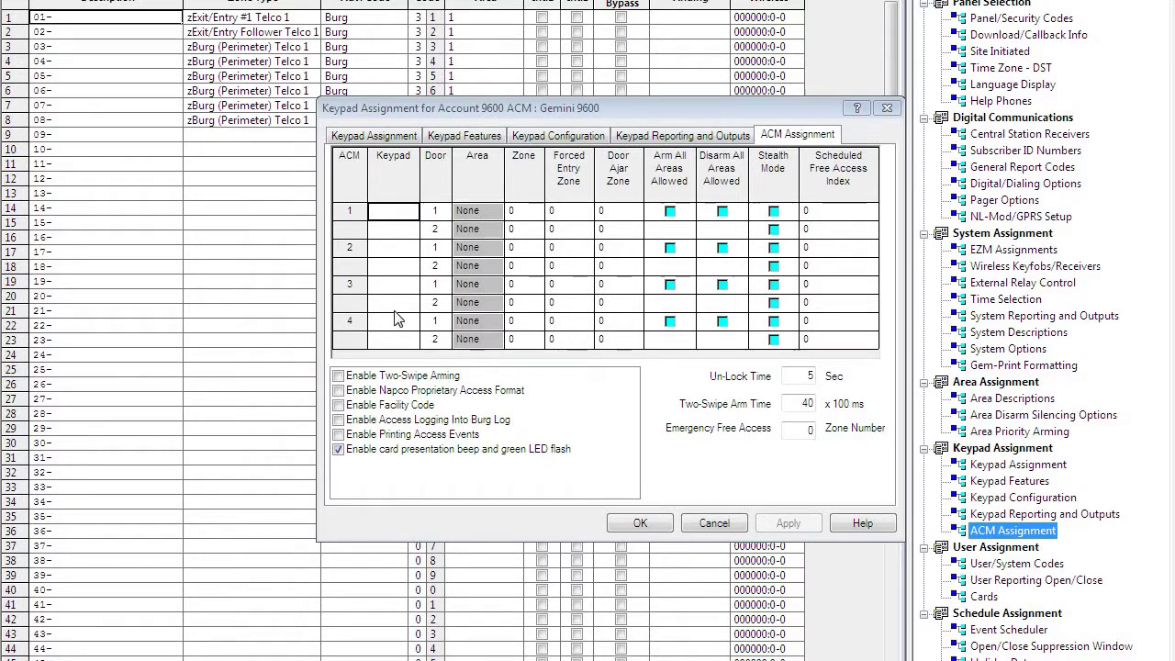
left_click(404, 217)
type("2")
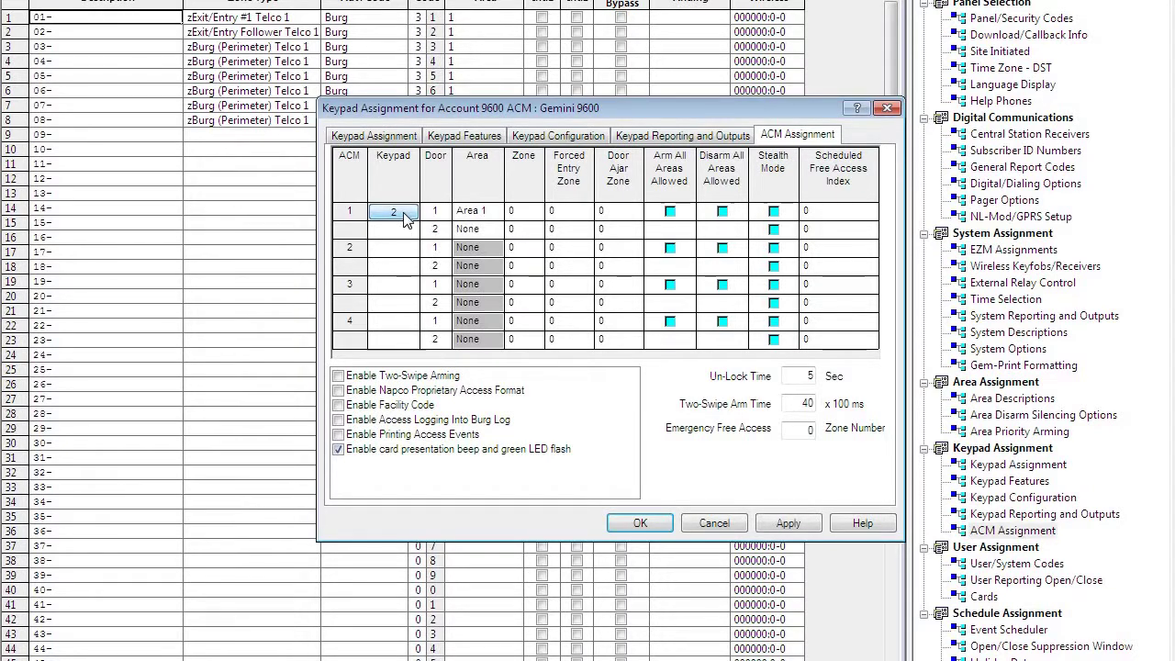
left_click(389, 249)
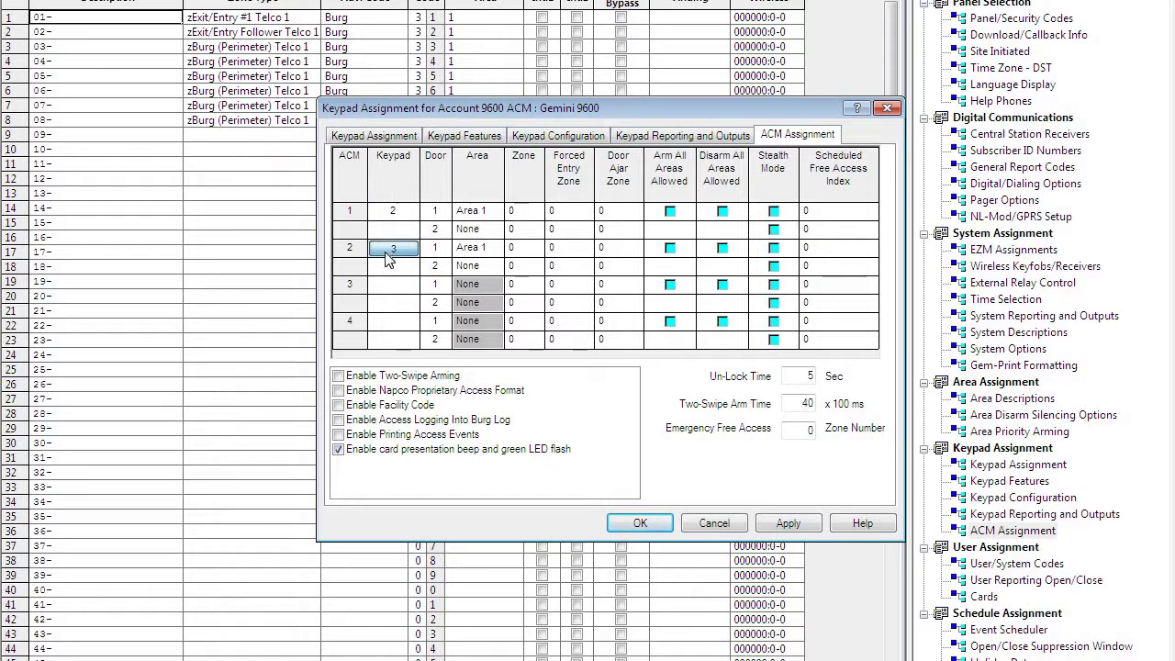
type("3")
left_click(385, 286)
type("4")
left_click(385, 323)
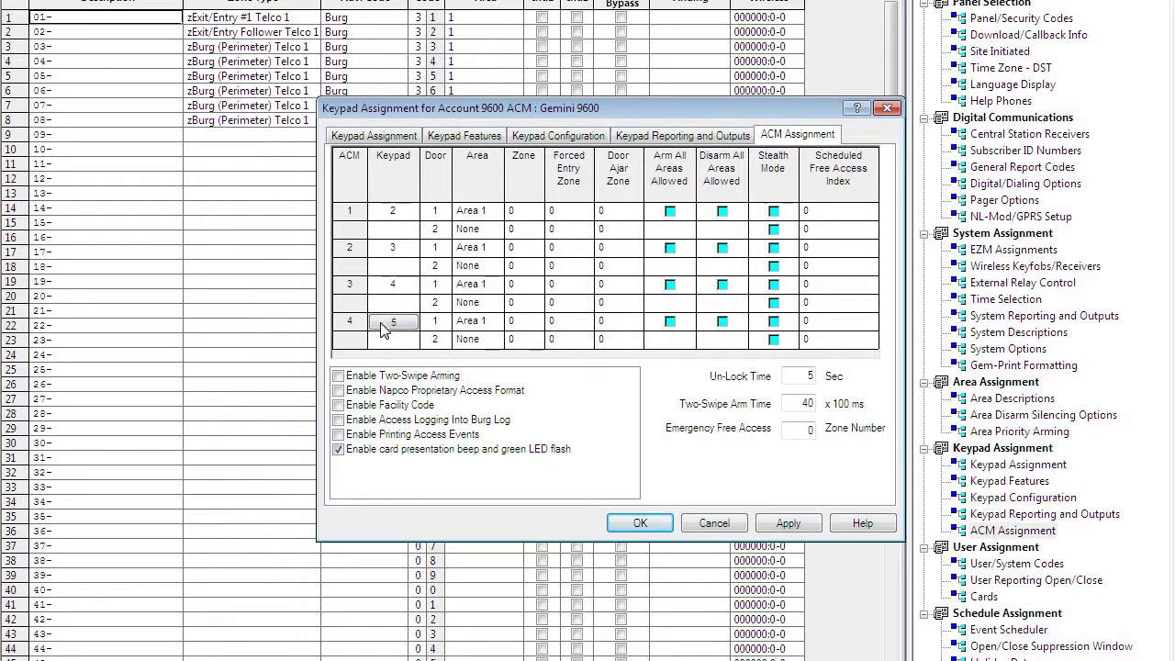
type("5")
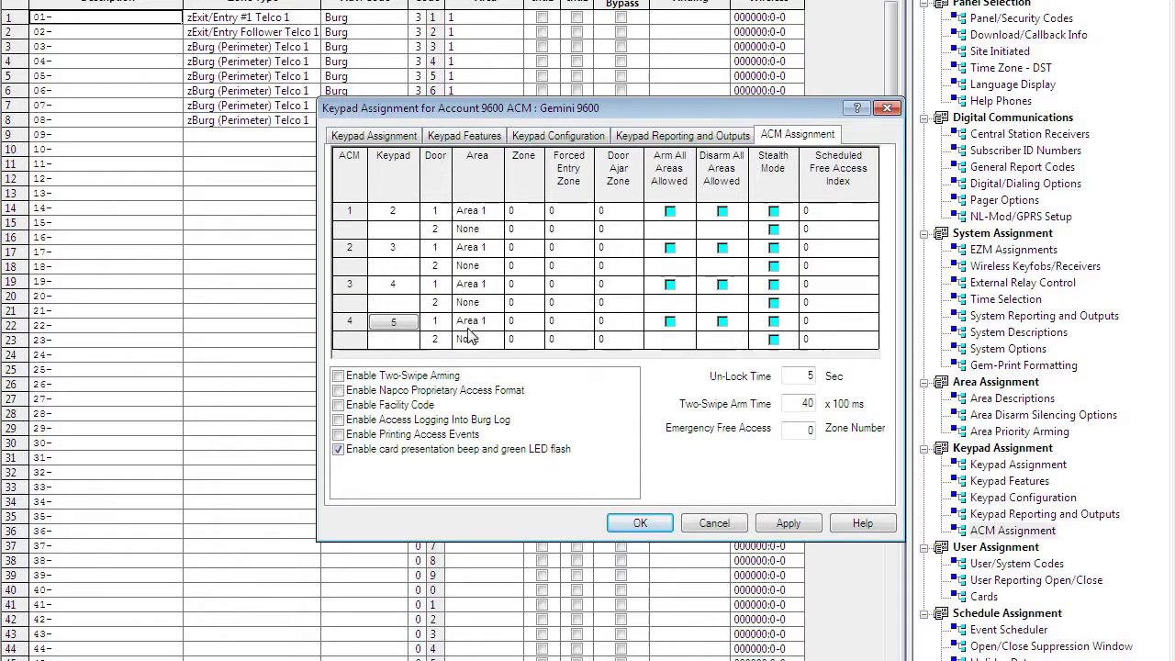
- Set the Door 2 area of ACMs 1, 2, 3 and 4 to Area 1
left_click(471, 232)
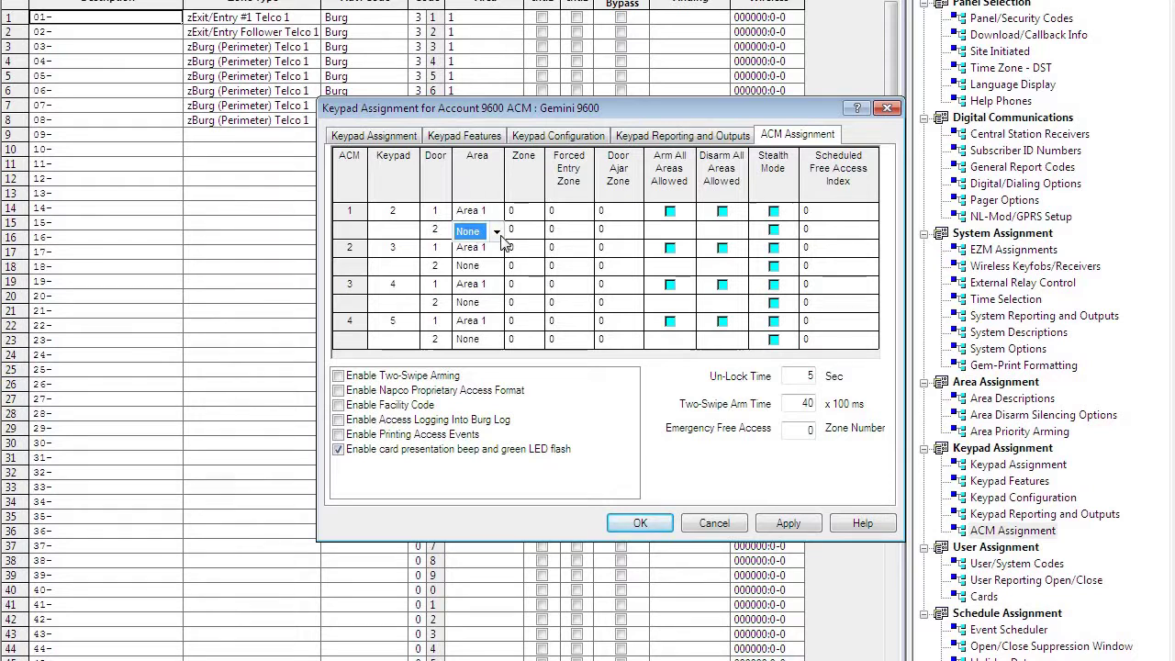
left_click(497, 231)
left_click(477, 260)
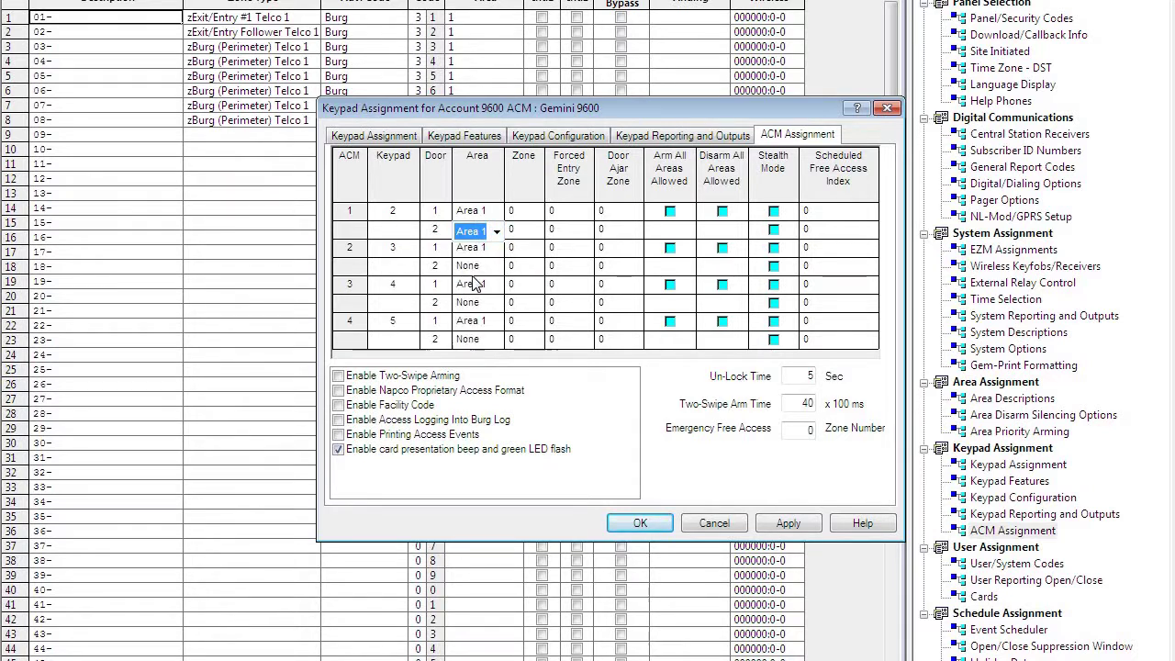
left_click(475, 266)
left_click(474, 267)
left_click(471, 304)
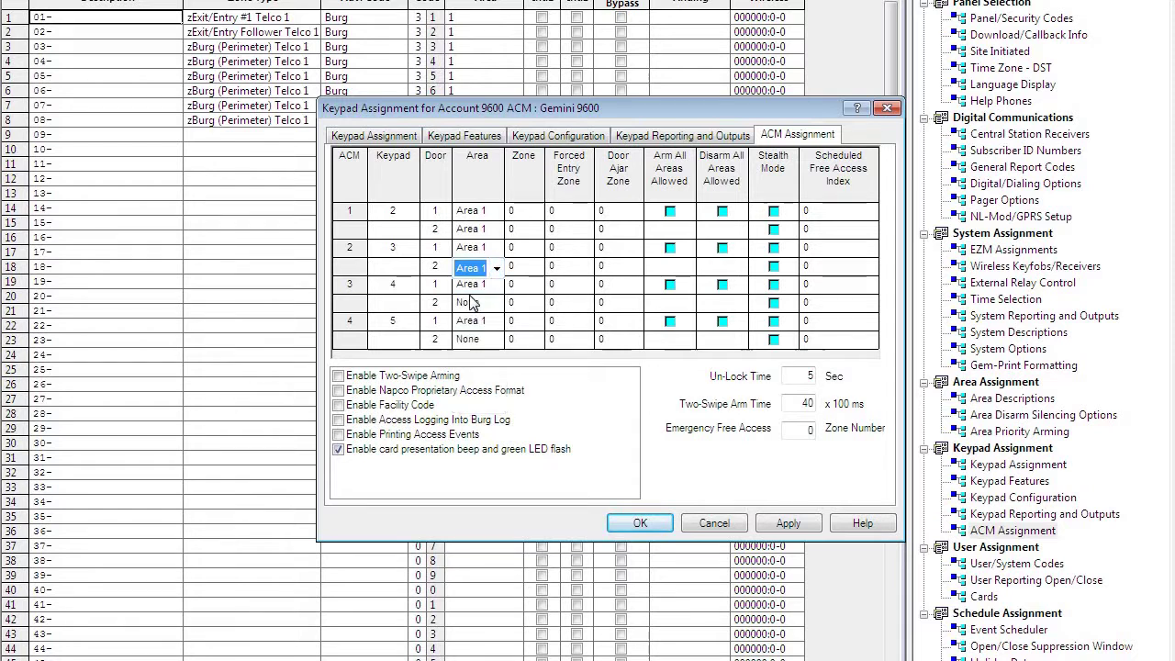
left_click(471, 306)
left_click(470, 307)
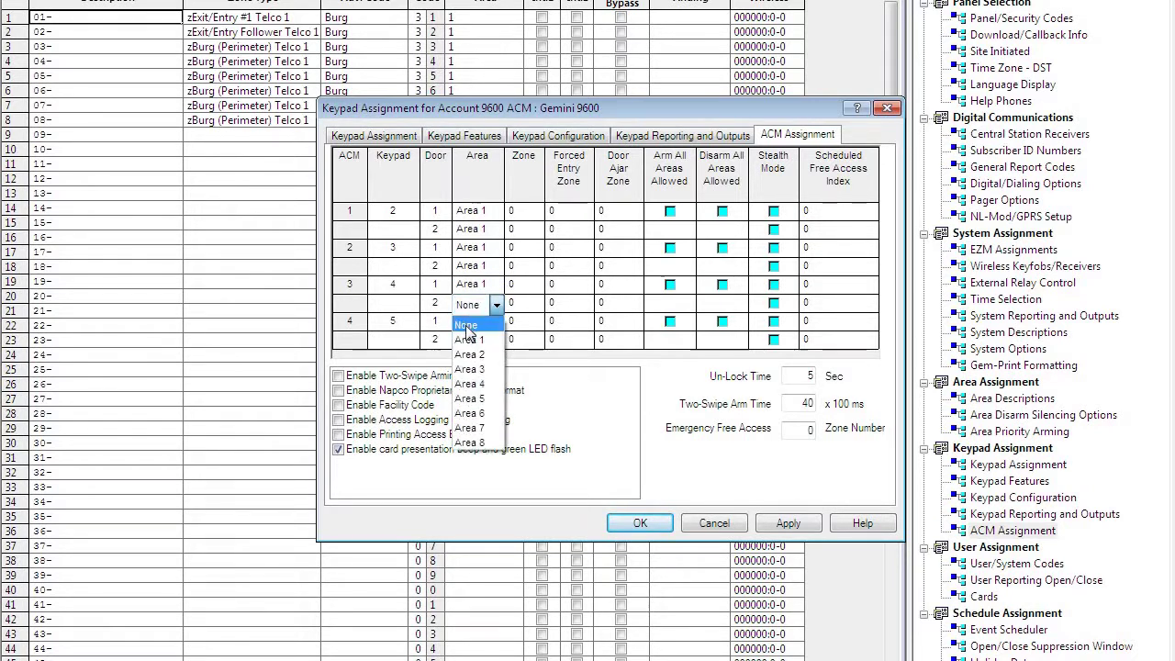
left_click(468, 339)
left_click(468, 339)
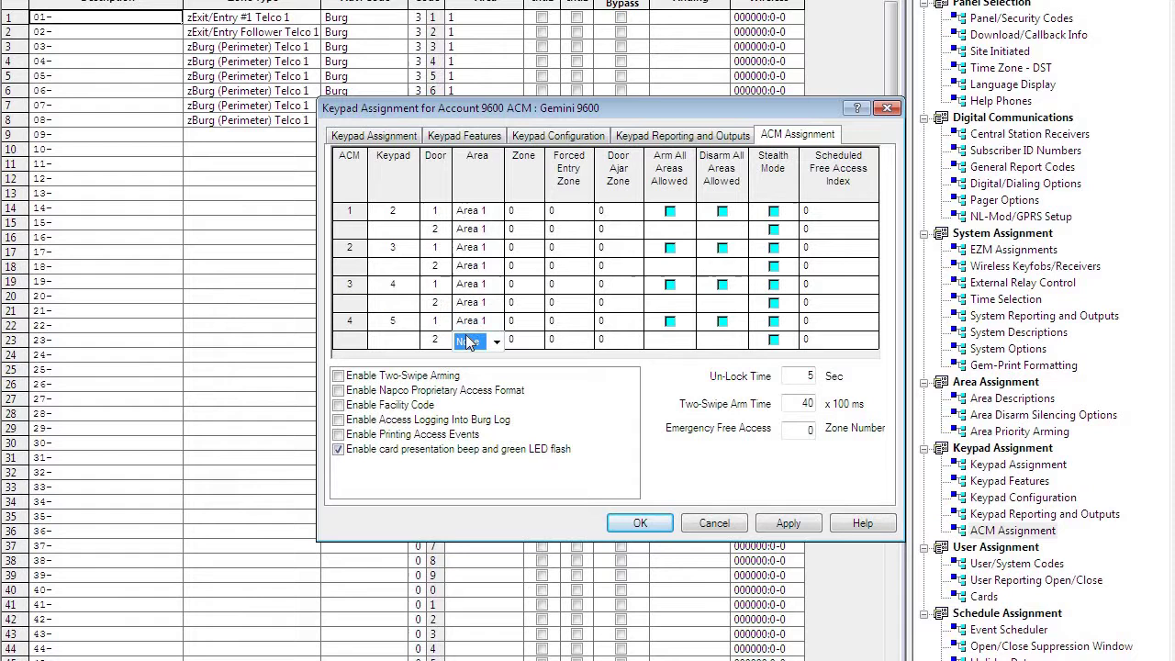
left_click(469, 341)
left_click(471, 377)
- Enable two-swipe arming at 40 ×100 ms, then apply and close the ACM settings
left_click(339, 377)
left_click(338, 376)
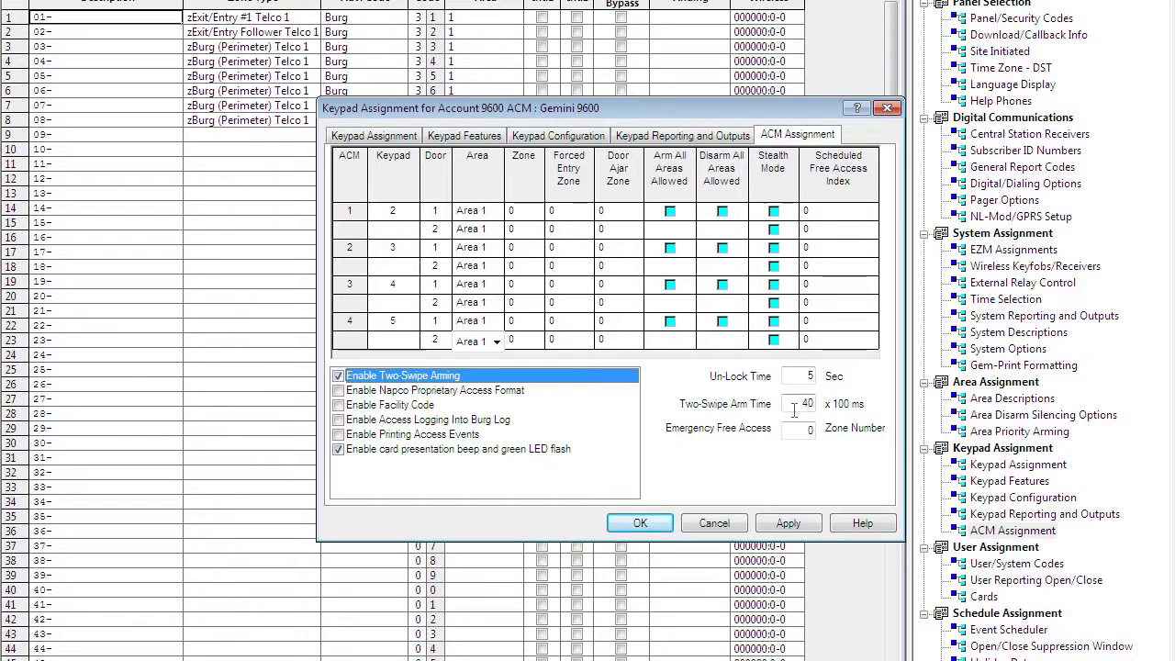
mouse_move(794, 410)
left_click(791, 523)
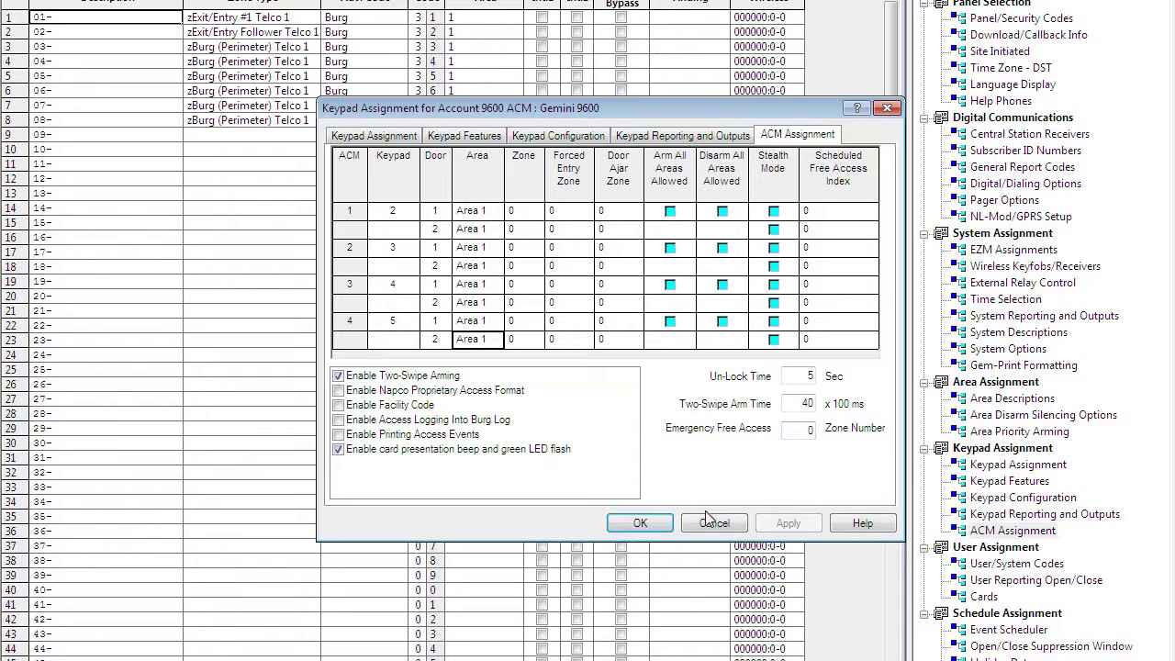
left_click(640, 523)
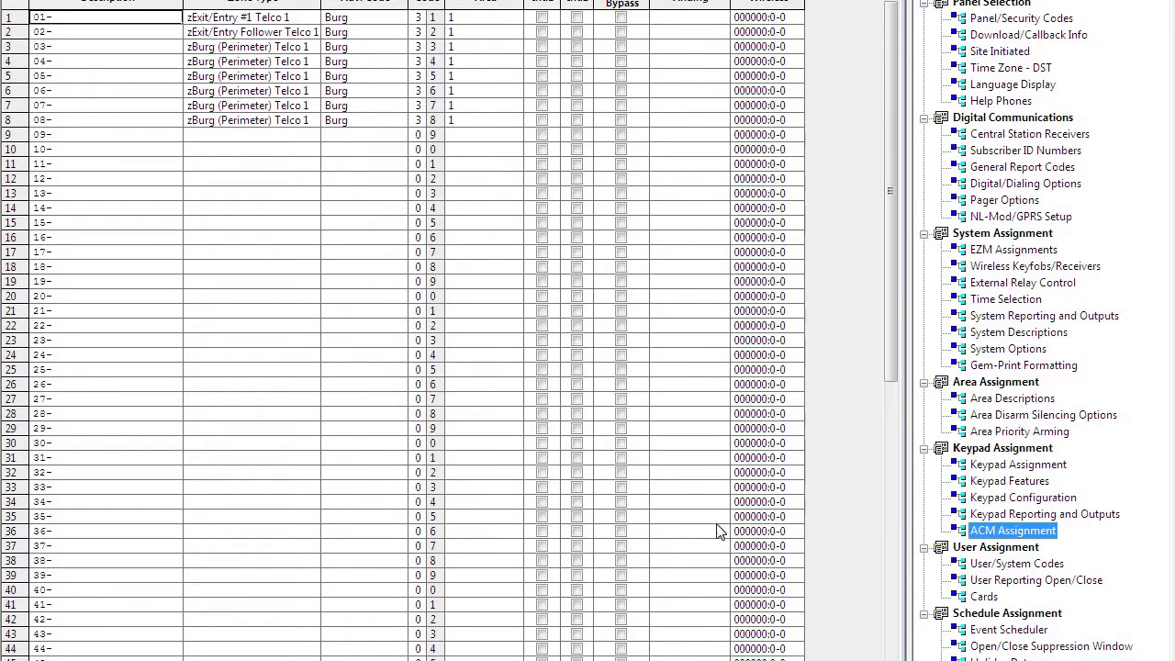
- In User/Access Groups, make slot 2 a Group with Arm/Disarm code type and Init Off unchecked
left_click(999, 569)
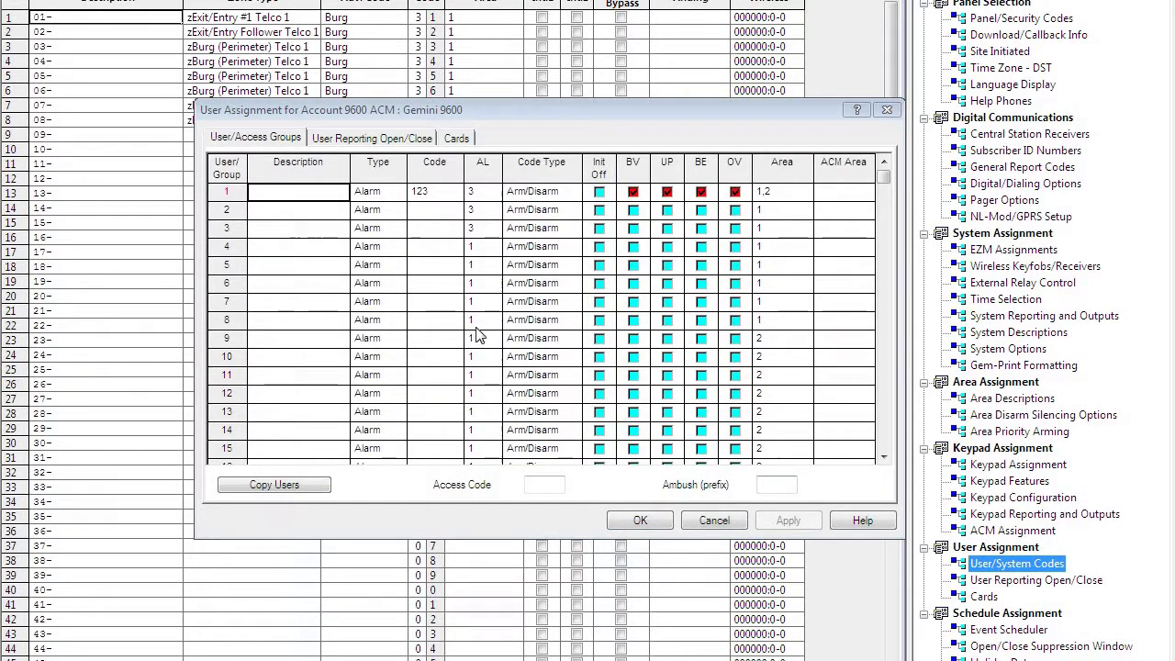
left_click(373, 212)
left_click(374, 212)
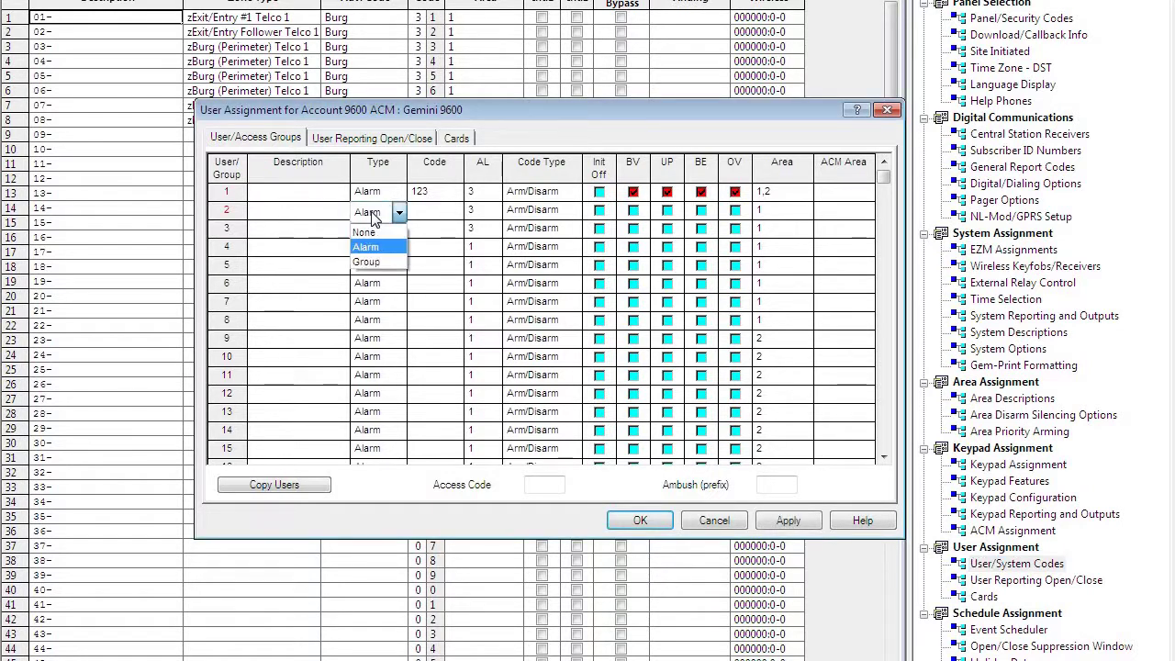
left_click(366, 263)
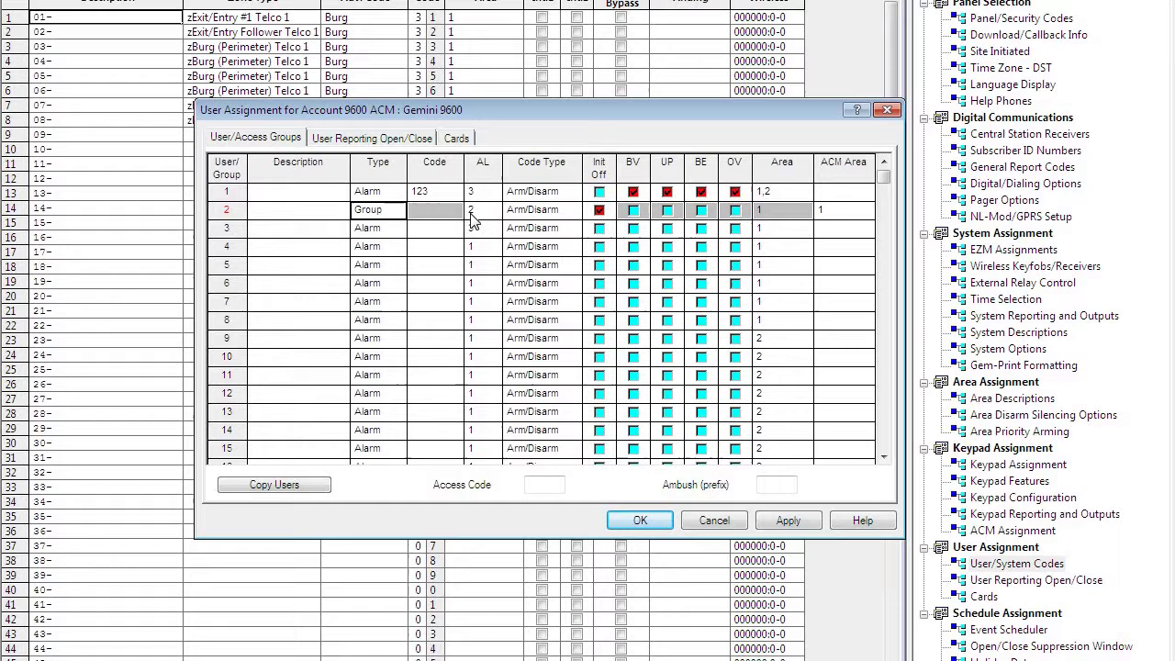
left_click(537, 212)
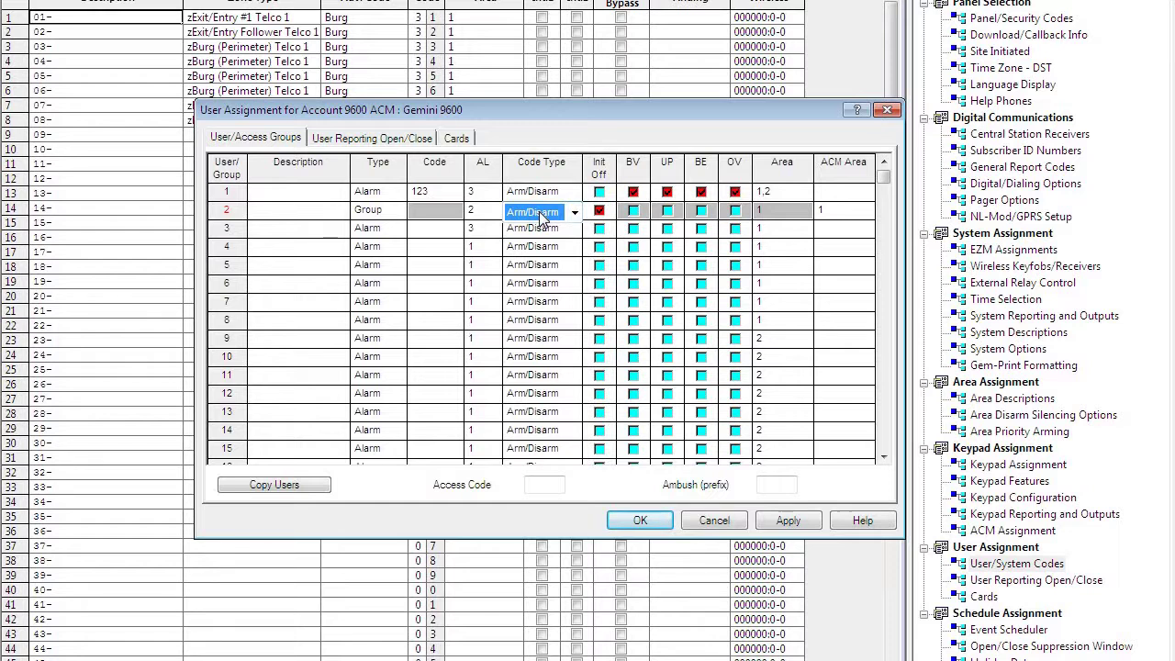
left_click(573, 212)
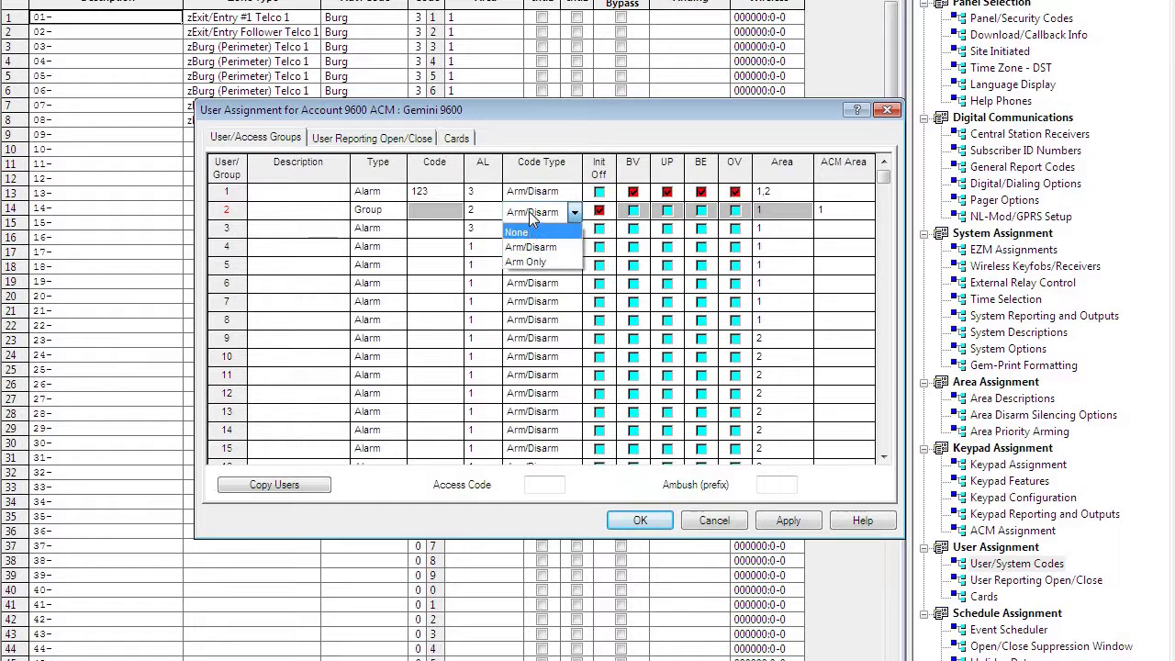
left_click(533, 221)
left_click(599, 210)
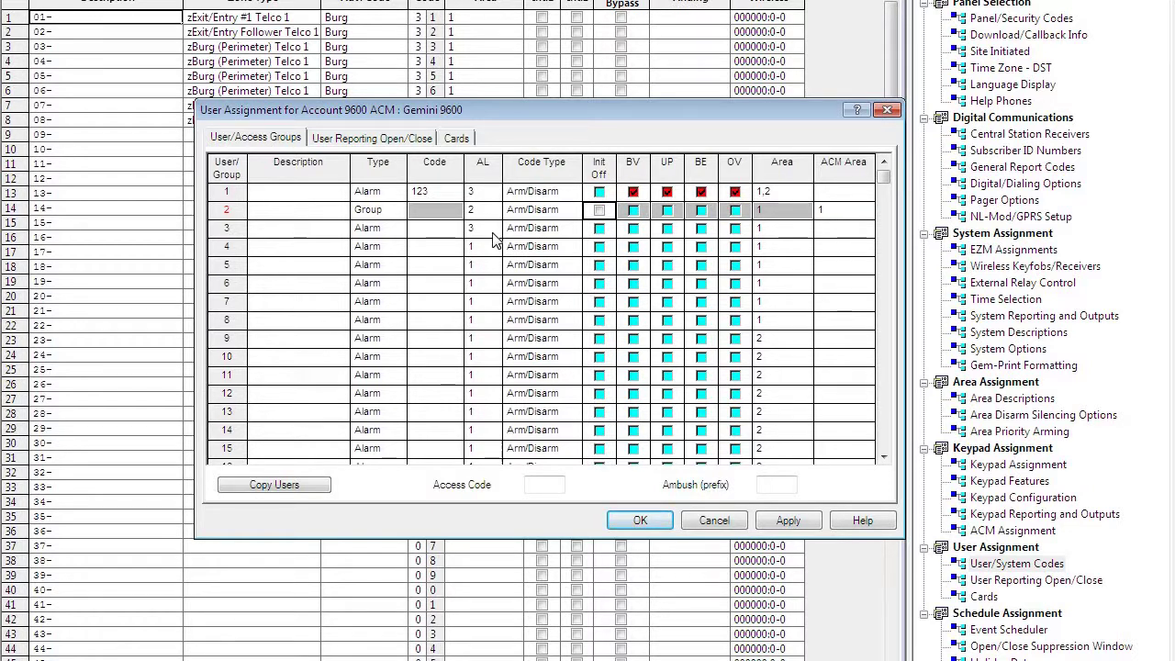
- Make slot 3 a Group with authority level 1, code type None, and Init Off unchecked
left_click(397, 232)
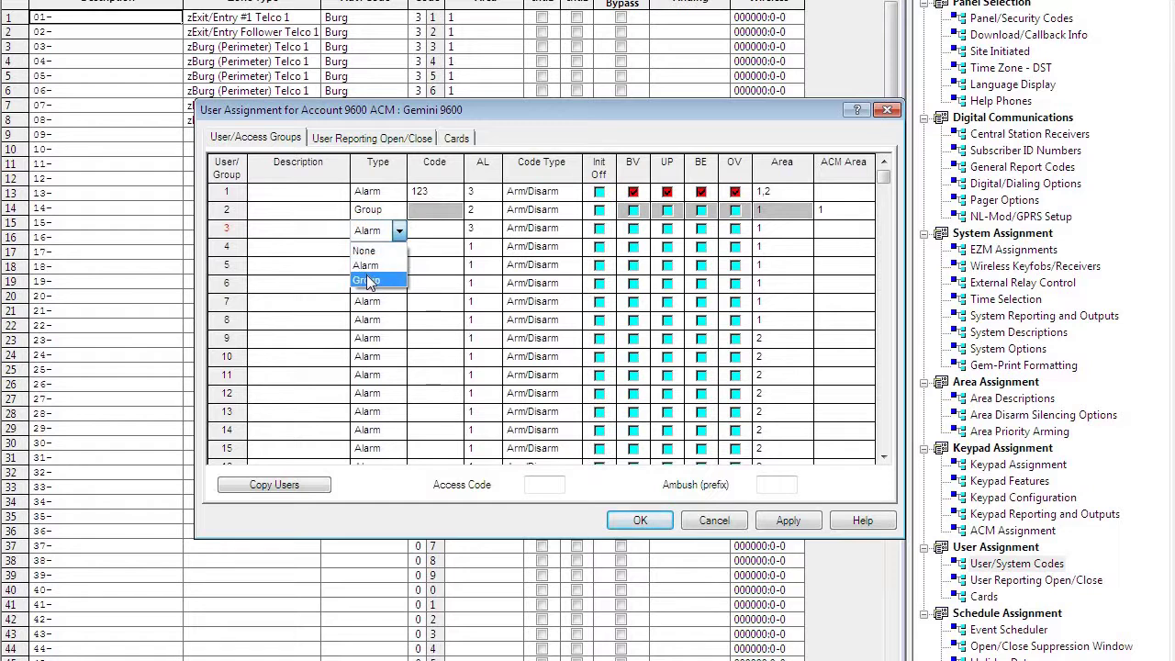
left_click(367, 280)
left_click(489, 231)
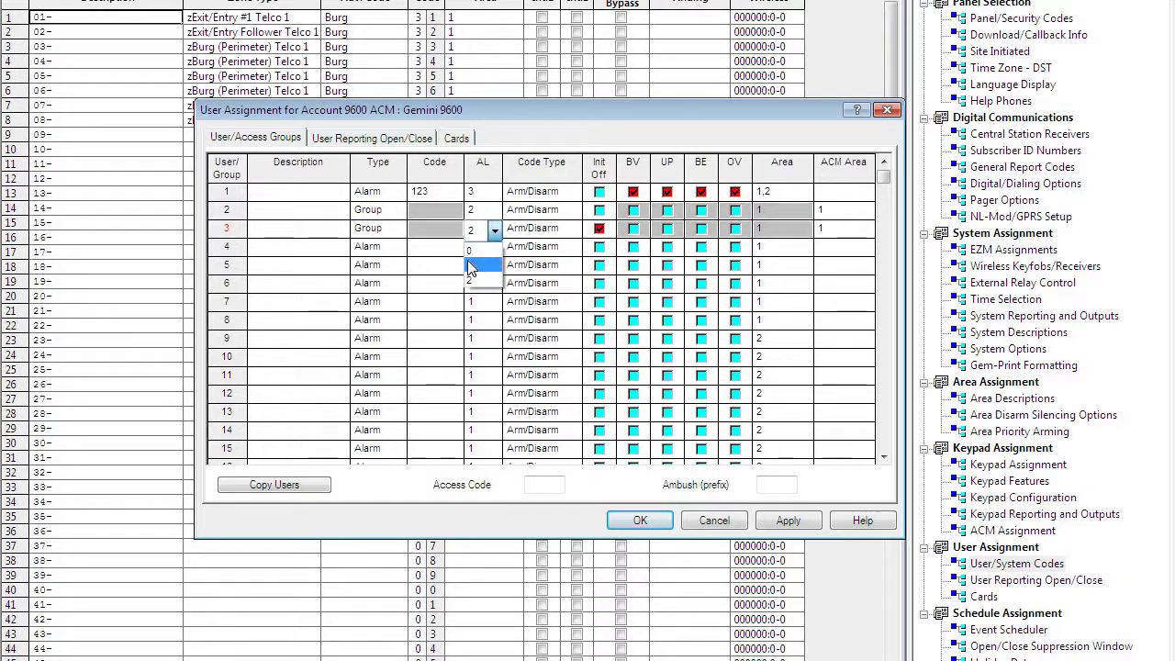
left_click(471, 266)
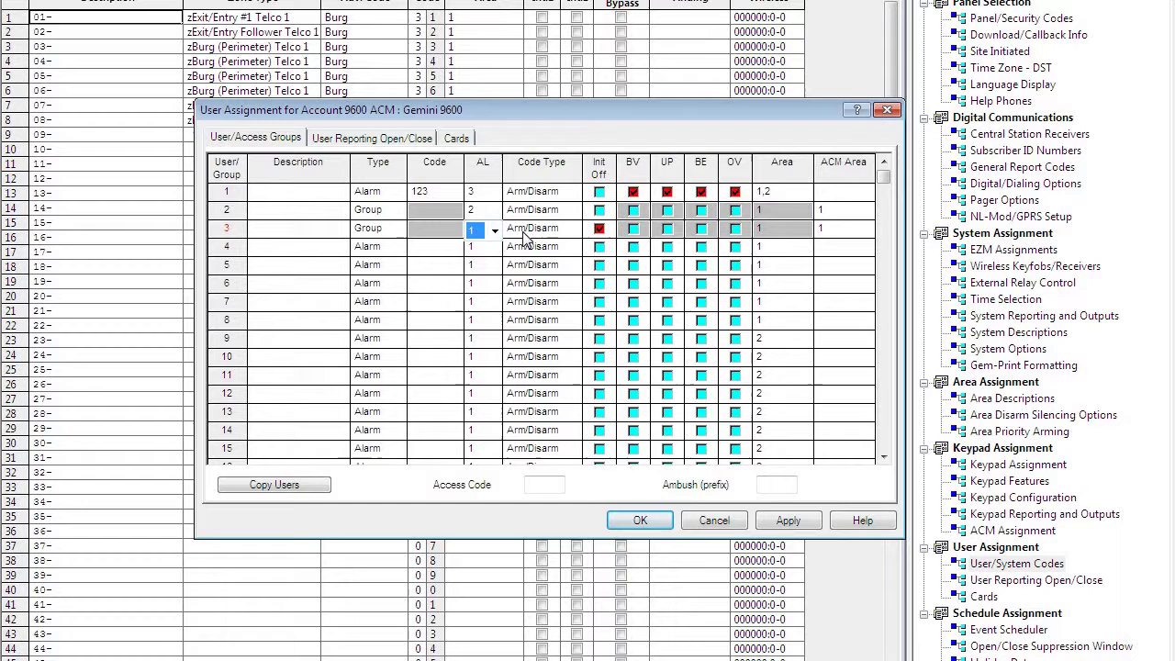
left_click(526, 230)
left_click(526, 229)
left_click(528, 250)
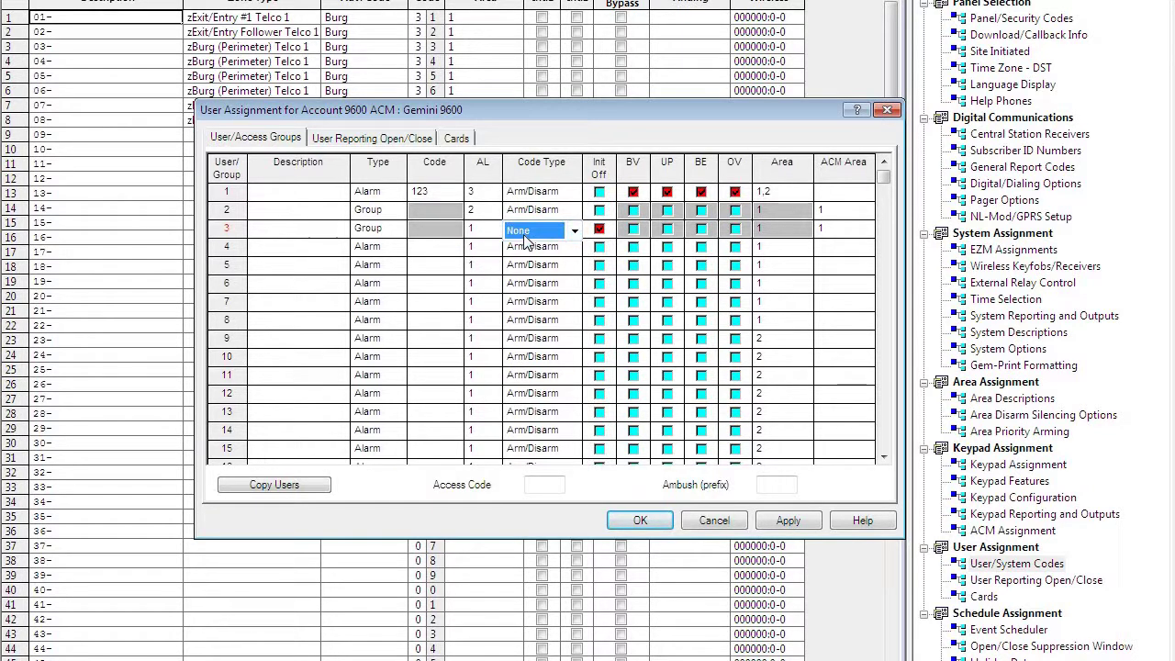
left_click(597, 229)
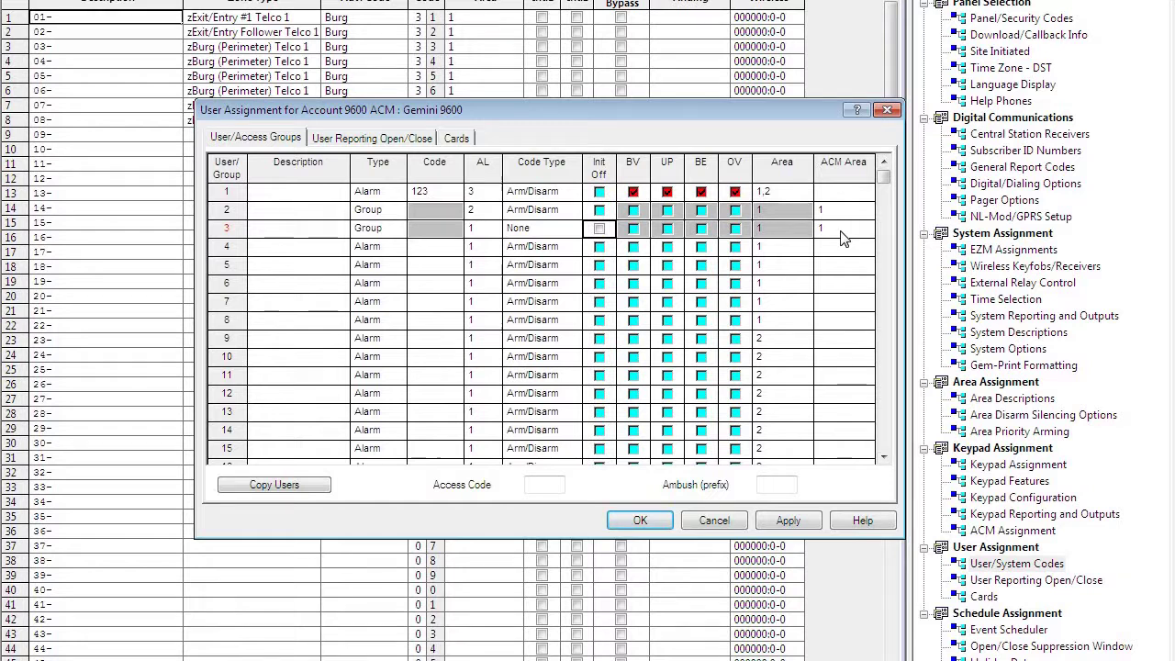
left_click(464, 140)
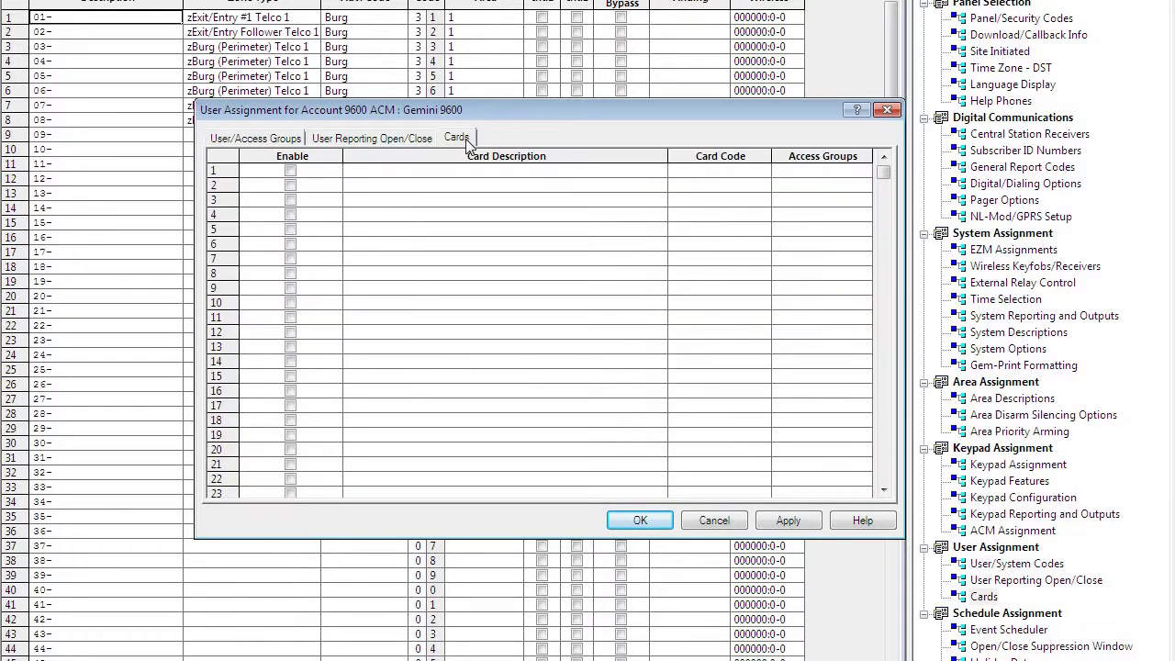
- Enable card 1, enter its card code, and assign it to access group 2
left_click(291, 171)
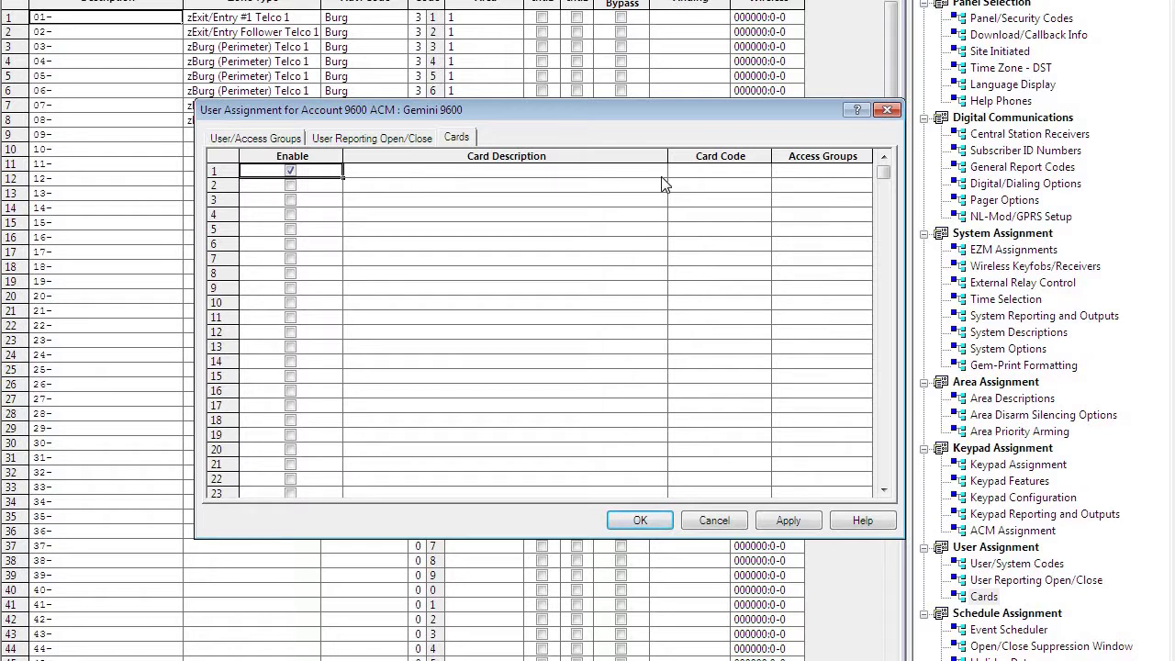
left_click(695, 171)
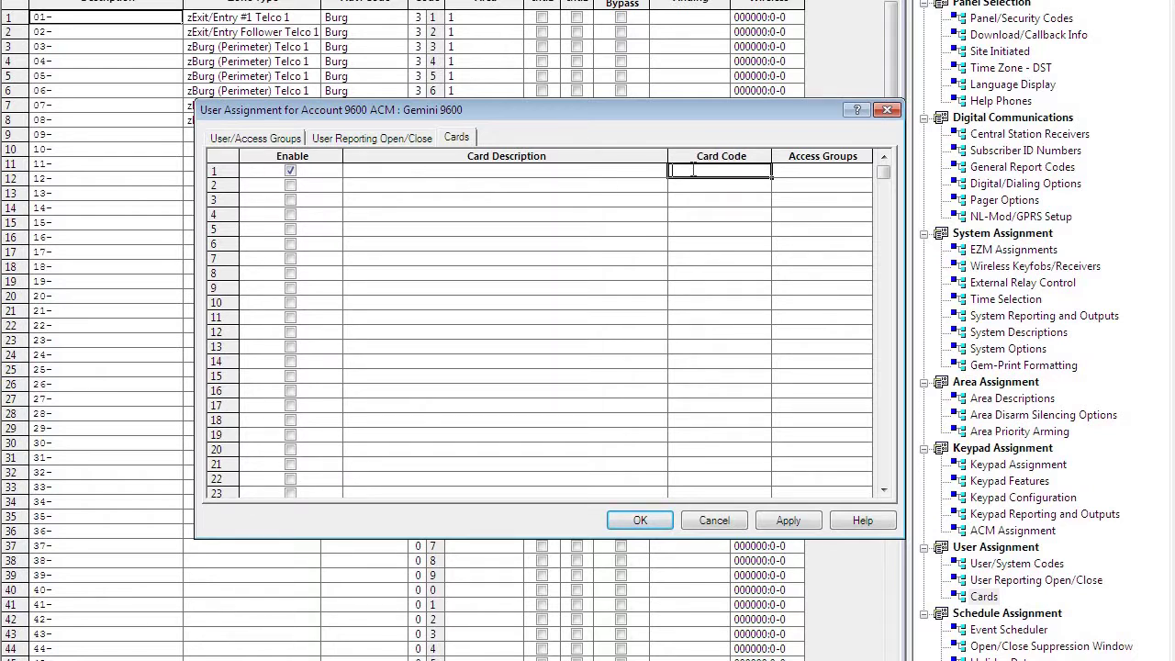
type("55555")
left_click(802, 169)
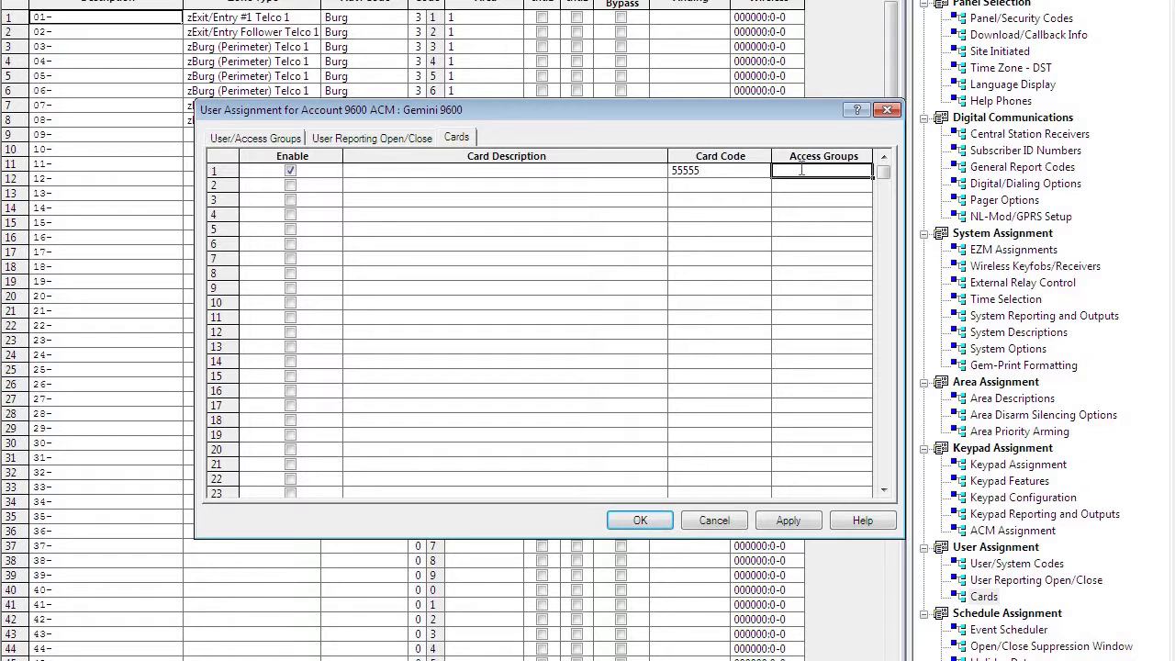
type("2")
- Enable card 2 with its card code in access group 3, then apply and save
left_click(294, 185)
left_click(743, 195)
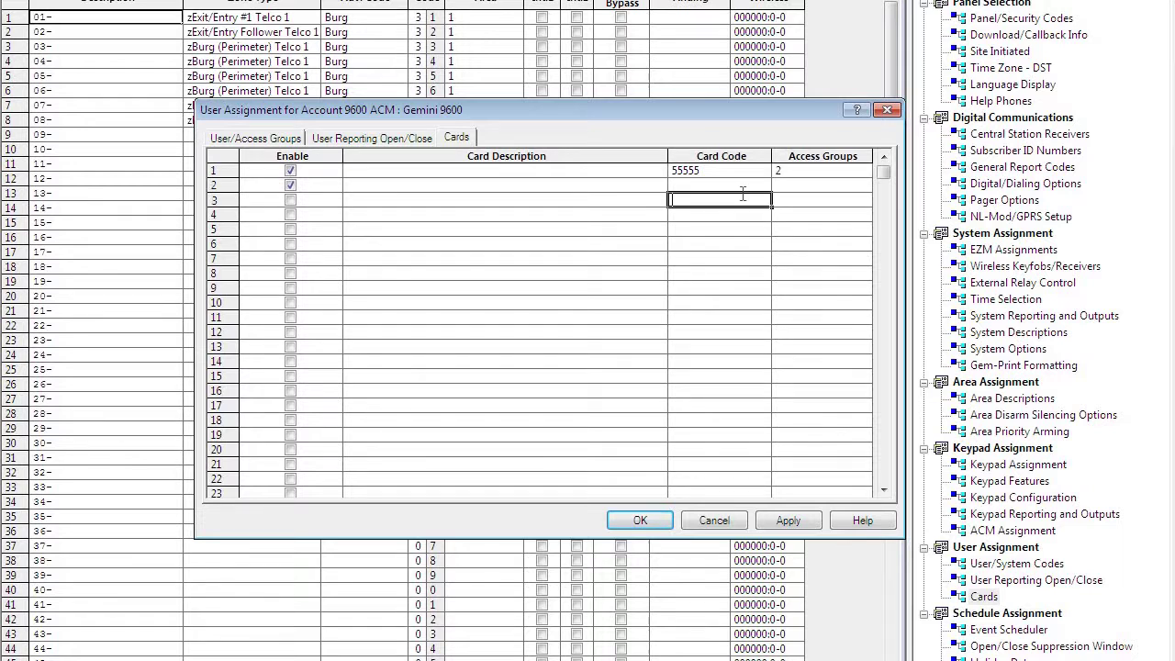
left_click(737, 186)
type("4444")
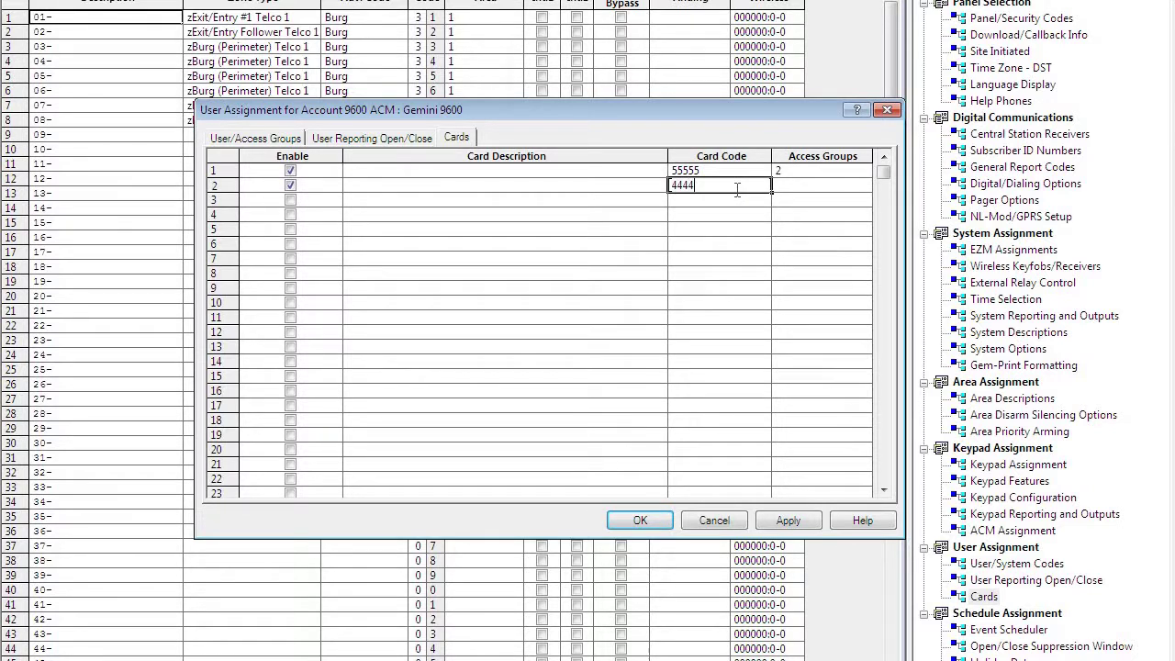
type("4")
left_click(783, 186)
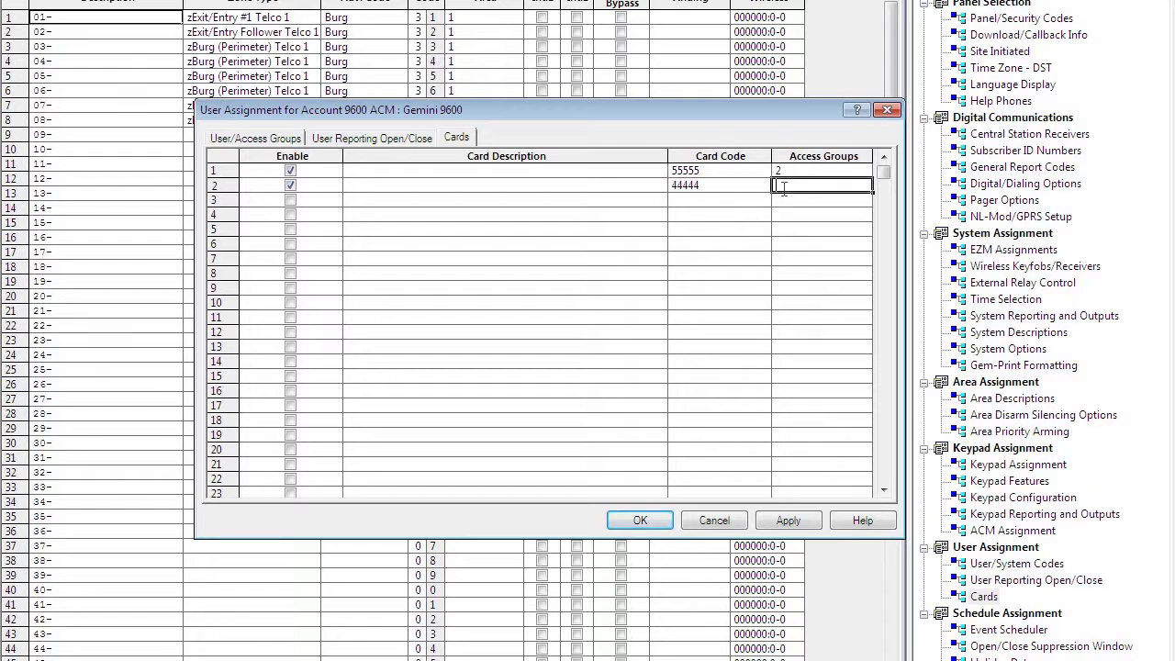
type("3")
left_click(797, 520)
left_click(643, 520)
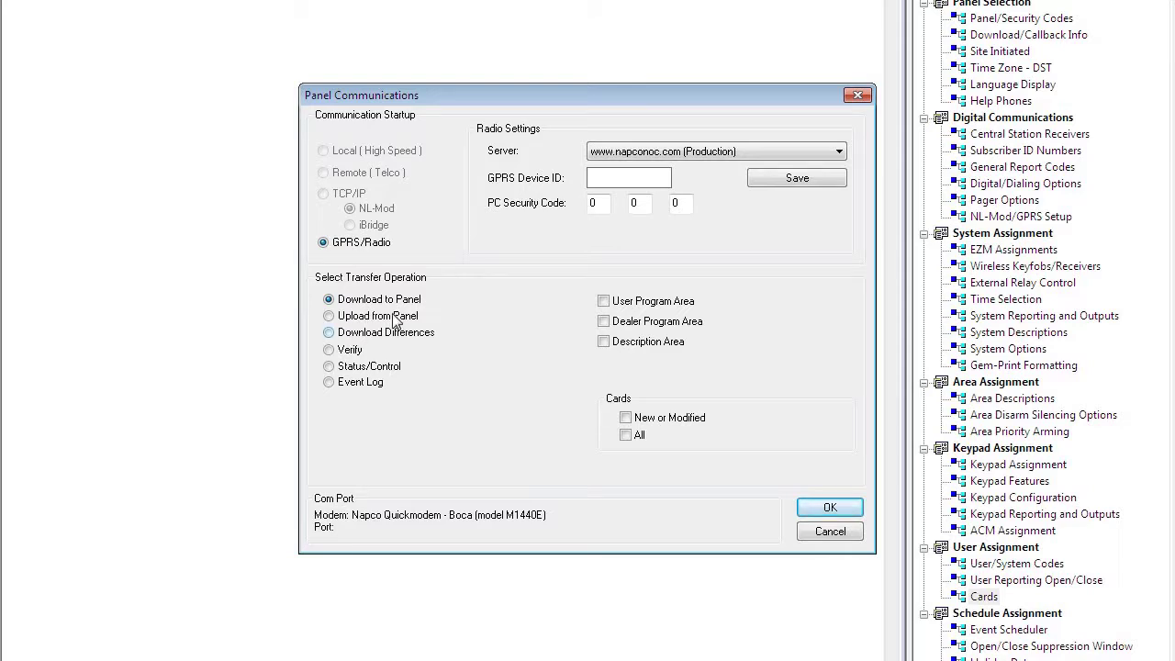
- Tick User Program Area and Dealer Program Area for the Download to Panel transfer
left_click(603, 301)
left_click(603, 321)
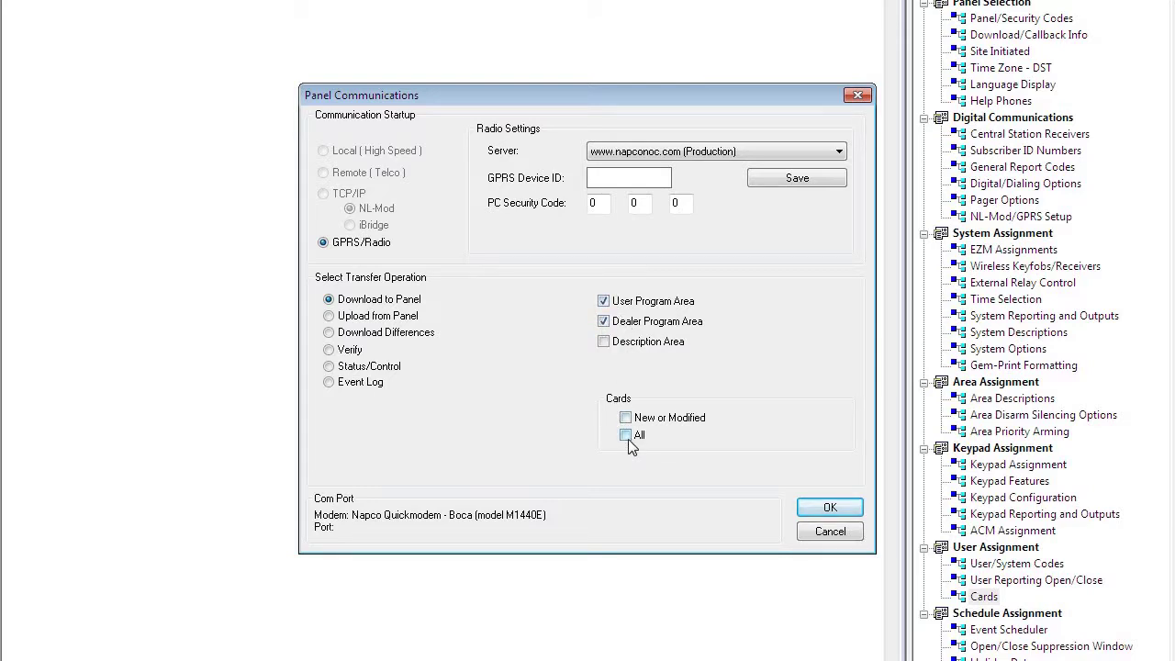